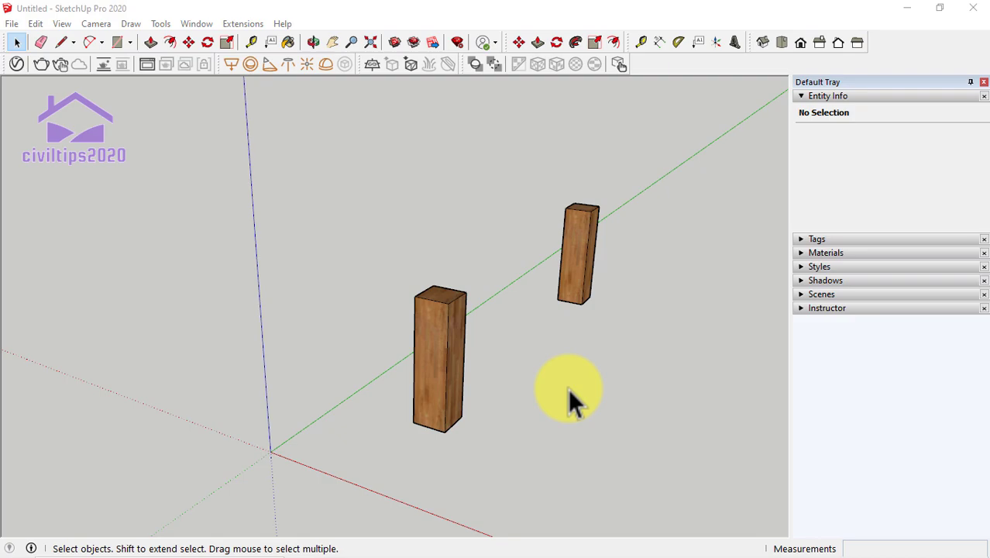
# Draw a trial rectangle on the front post top, undo it, and switch rectangles to centre mode.
pyautogui.press('r')
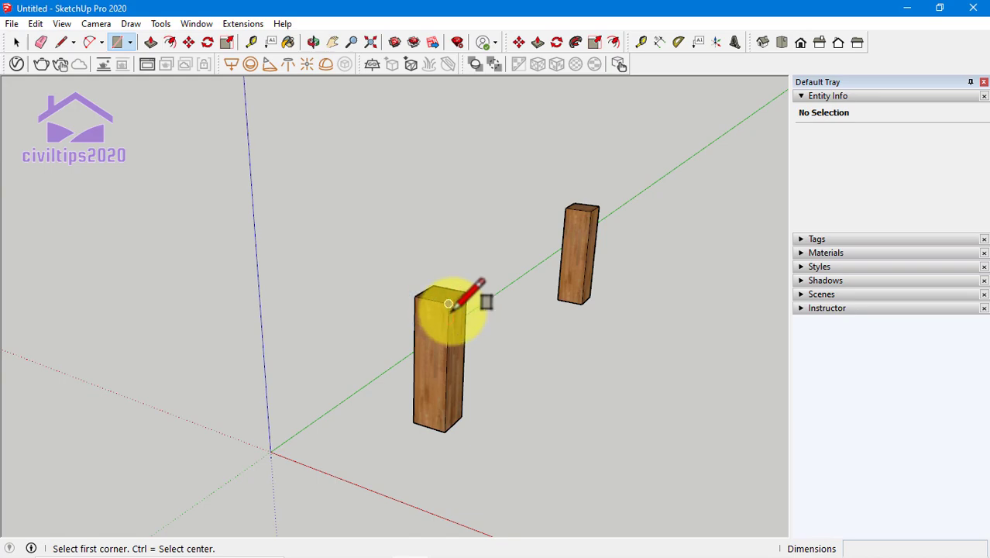
pyautogui.click(431, 300)
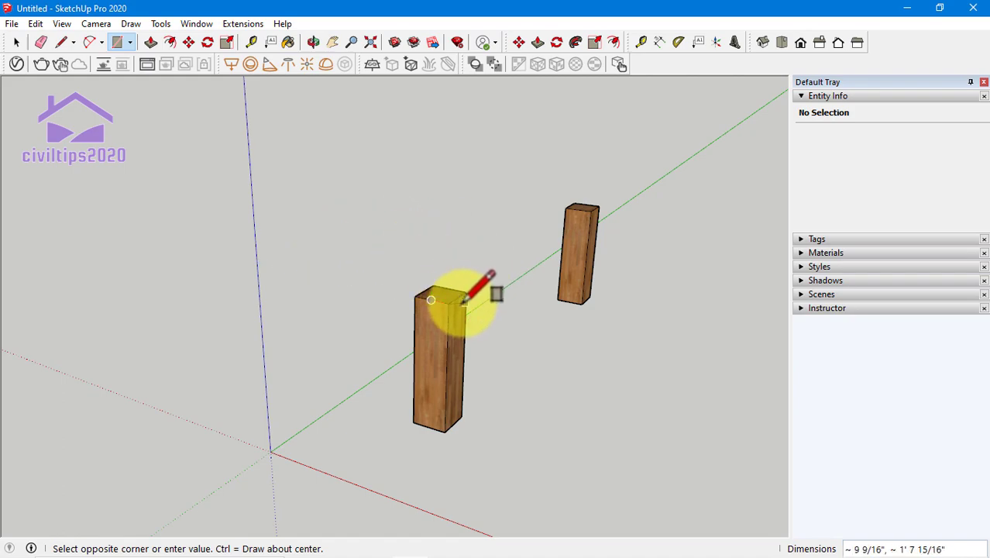
pyautogui.press('Escape')
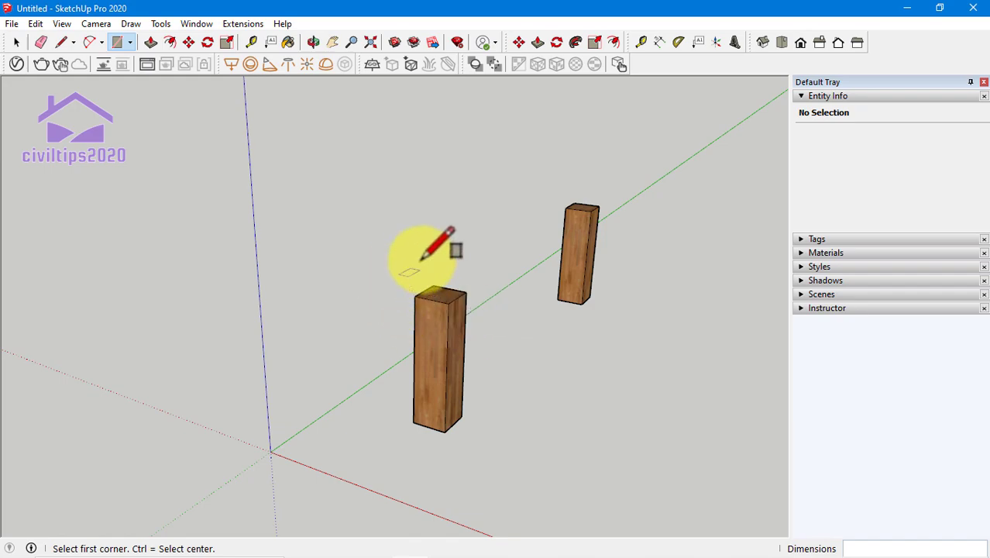
pyautogui.click(431, 300)
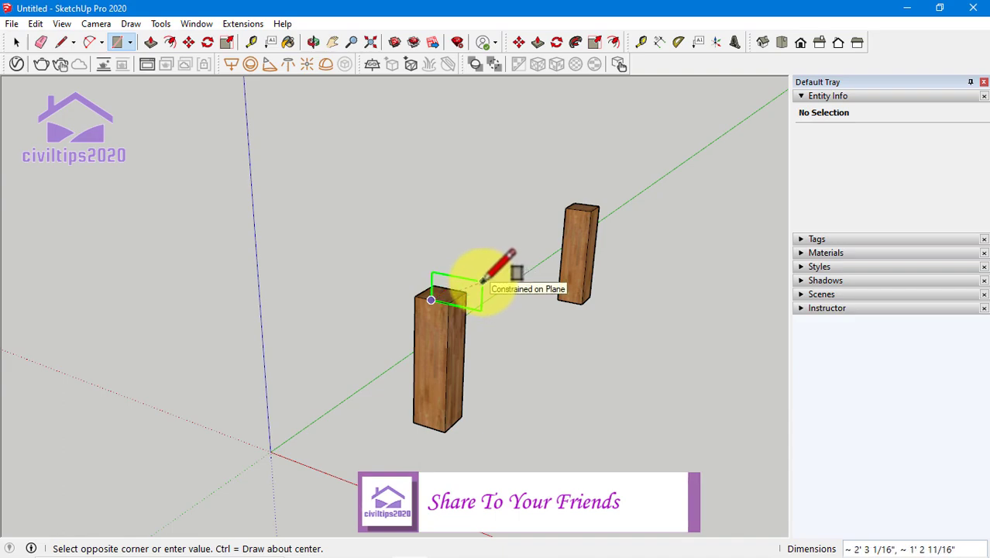
pyautogui.click(481, 284)
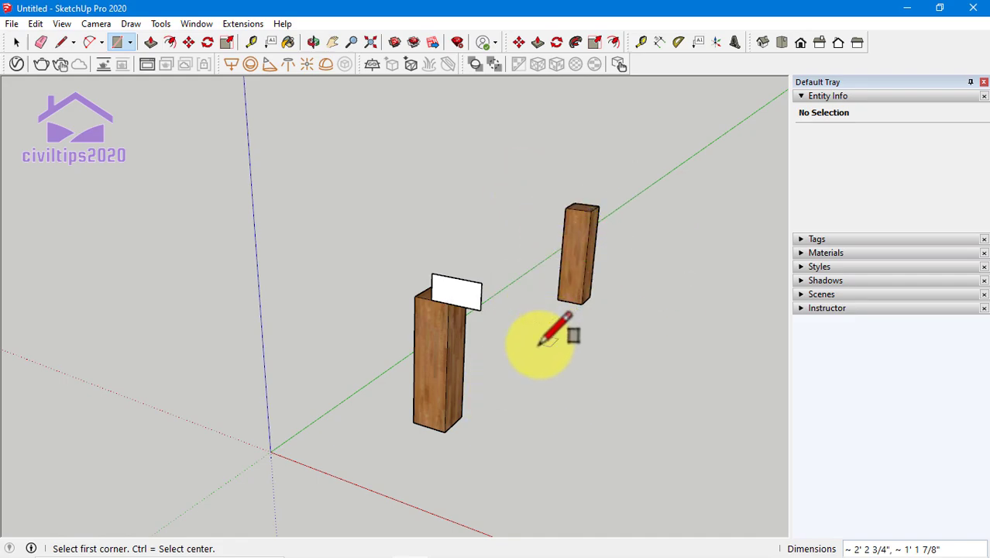
pyautogui.hotkey('ctrl', 'z')
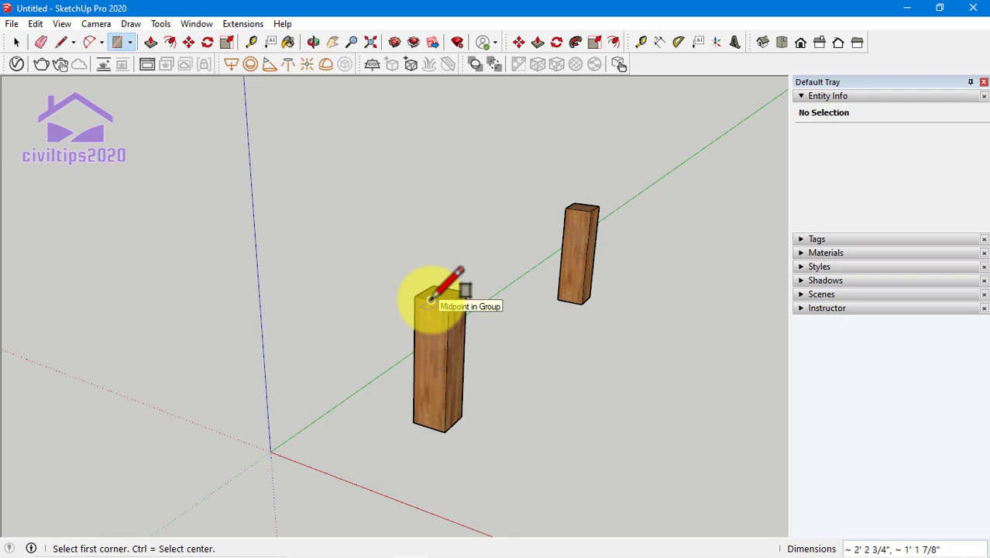
pyautogui.press('ctrl')
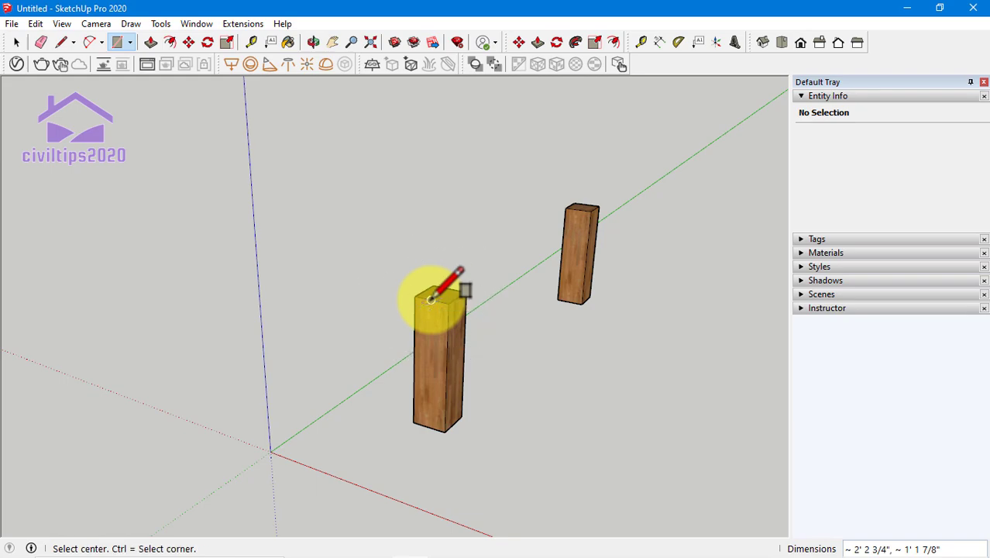
# Draw an upright rectangle centred on the front post's top midpoint, creating a white face.
pyautogui.click(431, 300)
pyautogui.write("2',1',")
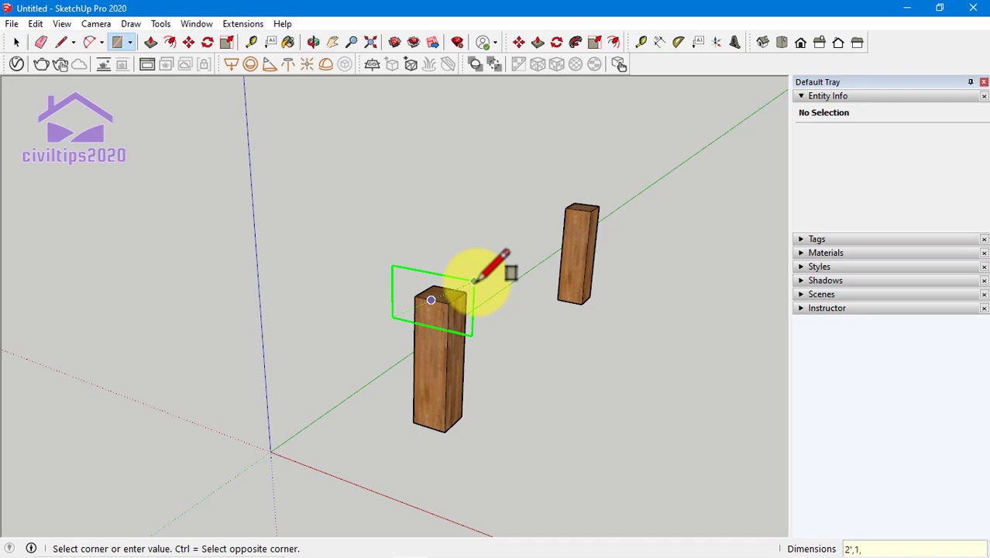
pyautogui.press('Escape')
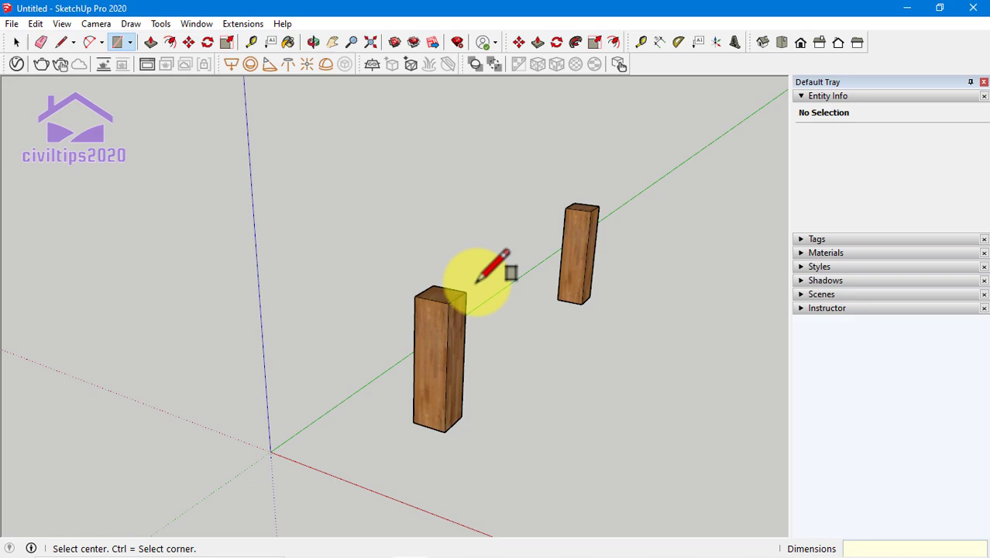
pyautogui.click(432, 300)
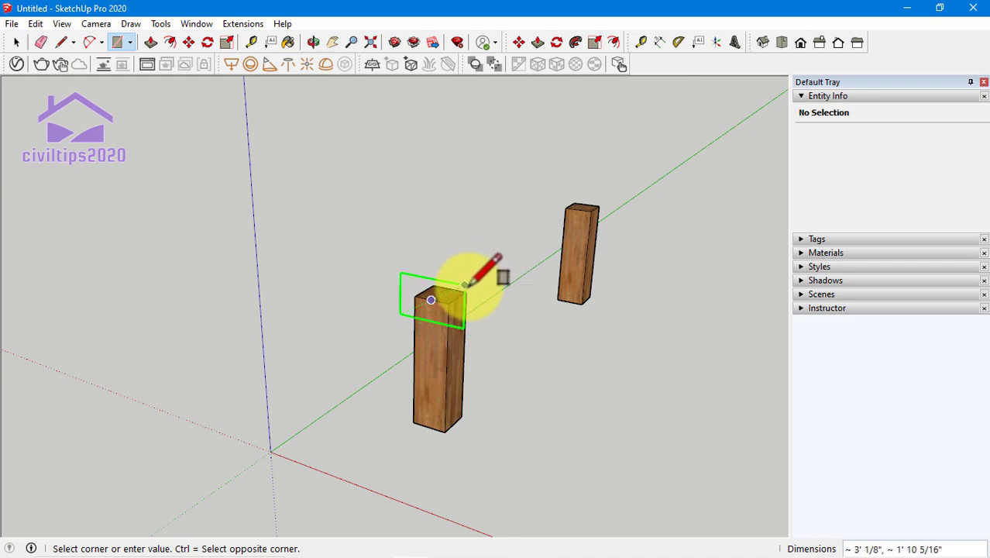
pyautogui.click(463, 285)
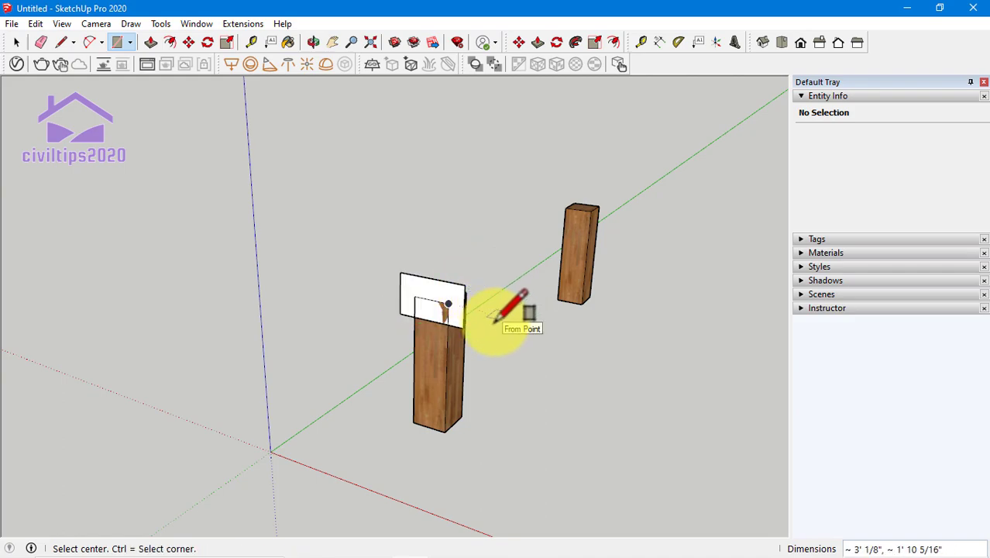
pyautogui.press('space')
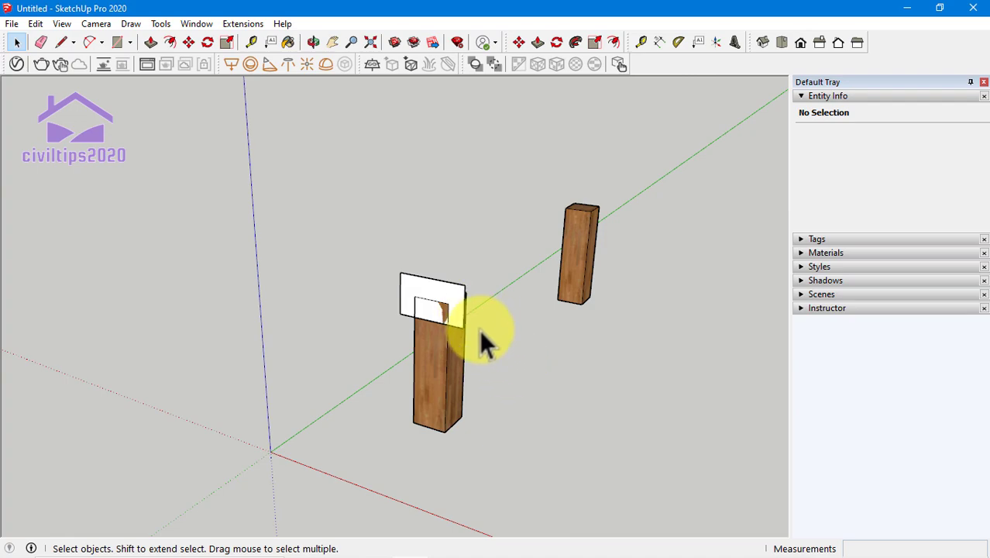
# Lift the white rectangle so its lower edge sits on the front post top.
pyautogui.moveTo(380, 249); pyautogui.dragTo(500, 351)
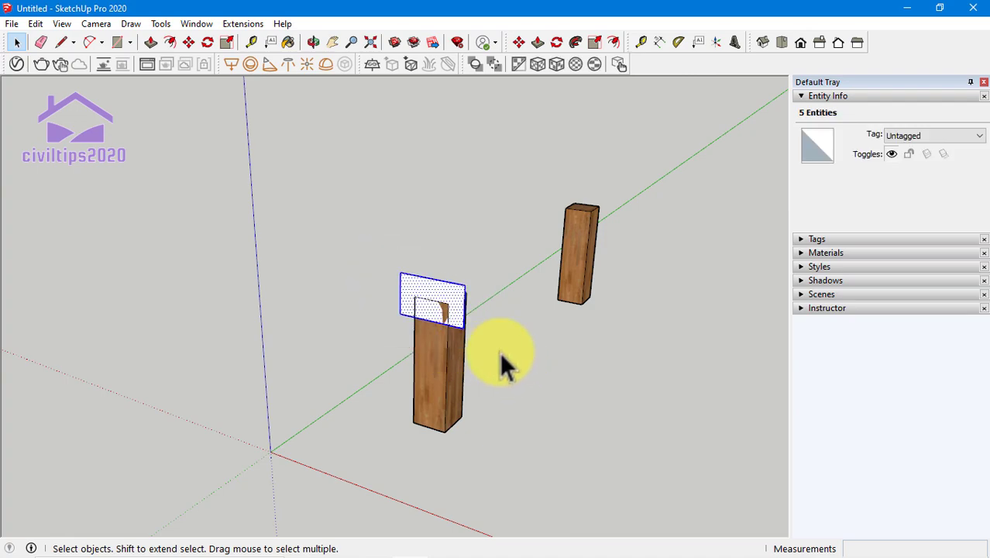
pyautogui.press('m')
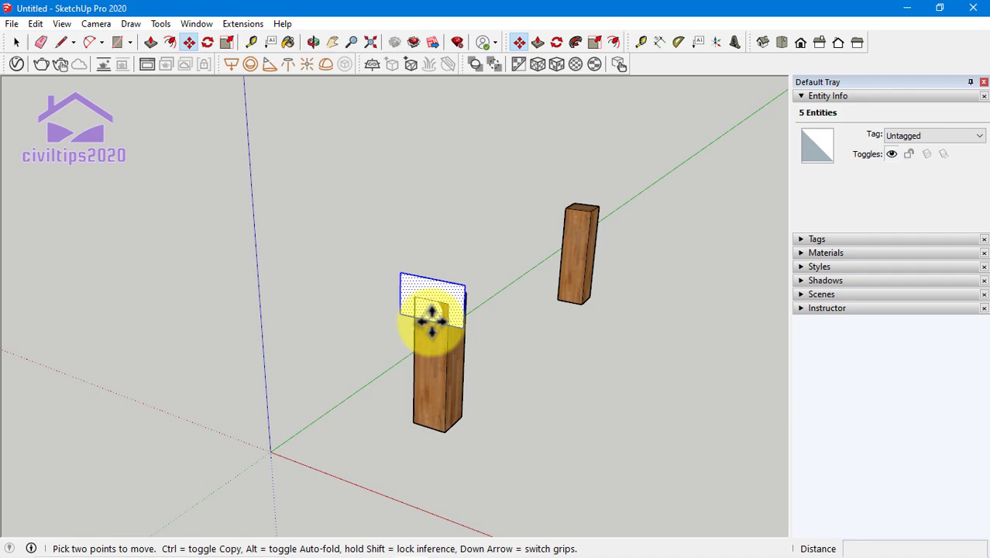
pyautogui.click(431, 319)
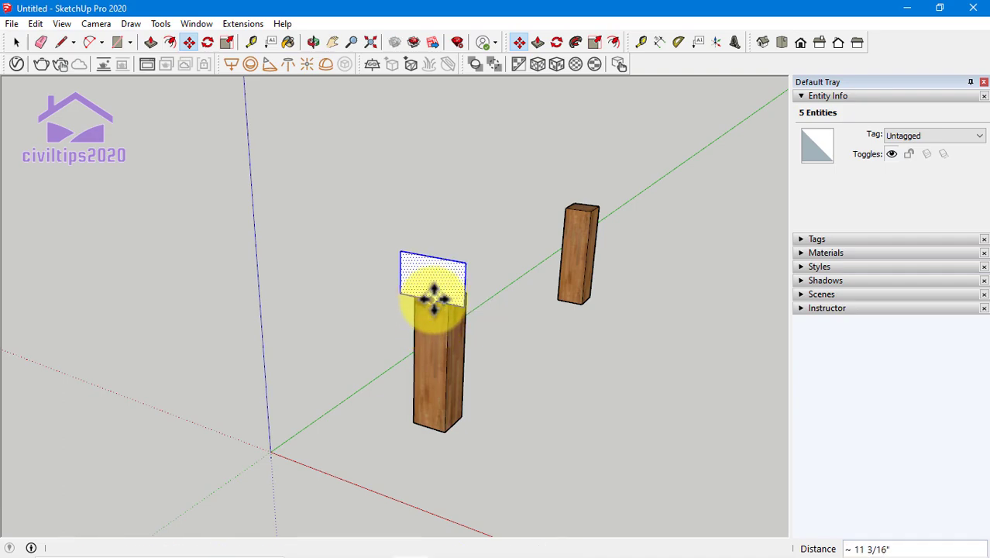
pyautogui.click(434, 299)
pyautogui.press('space')
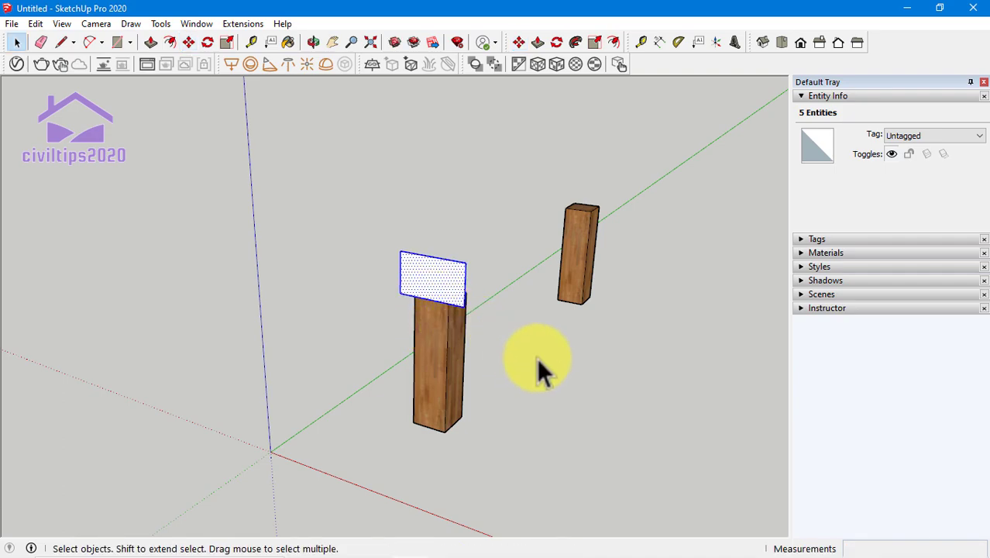
# Re-angle the view and clear the selection to get a better look at the rectangle.
pyautogui.moveTo(536, 360); pyautogui.dragTo(511, 405, button='middle')
pyautogui.click(511, 376)
pyautogui.click(513, 381)
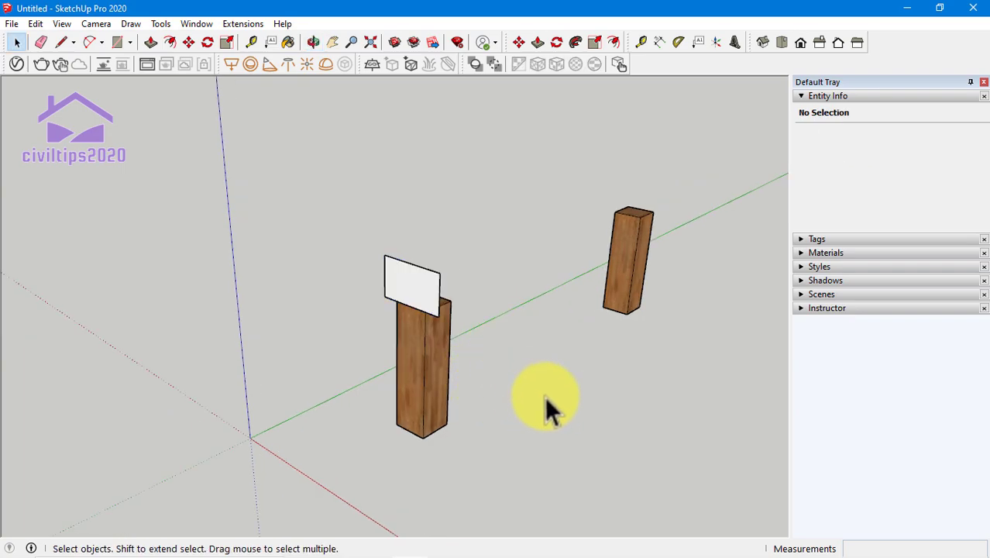
pyautogui.press('p')
pyautogui.moveTo(539, 358)
pyautogui.mouseDown(button='middle')
pyautogui.moveTo(423, 384)
pyautogui.moveTo(365, 309)
pyautogui.mouseUp(button='middle')
# Push/pull the white face along the green axis into a beam reaching past the far post.
pyautogui.click(365, 283)
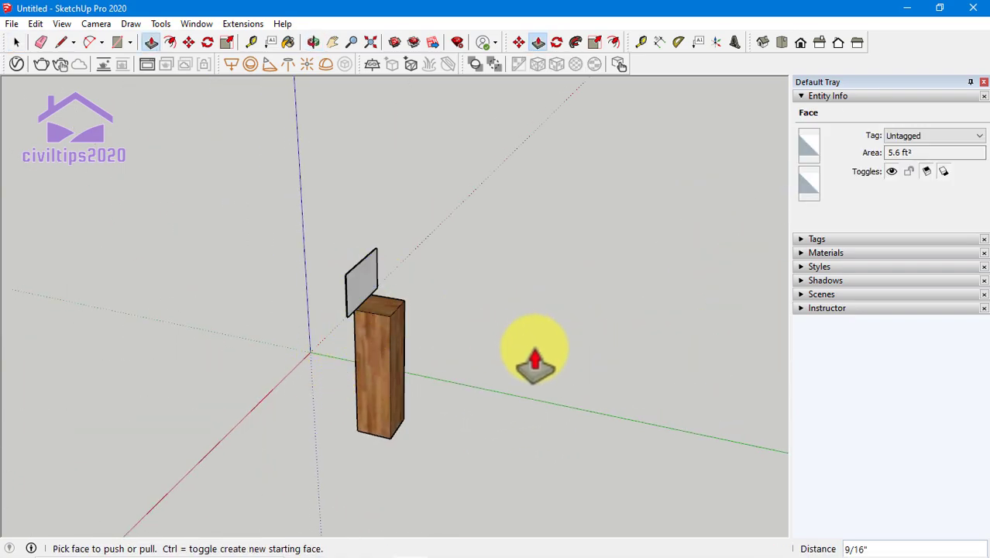
pyautogui.click(361, 291)
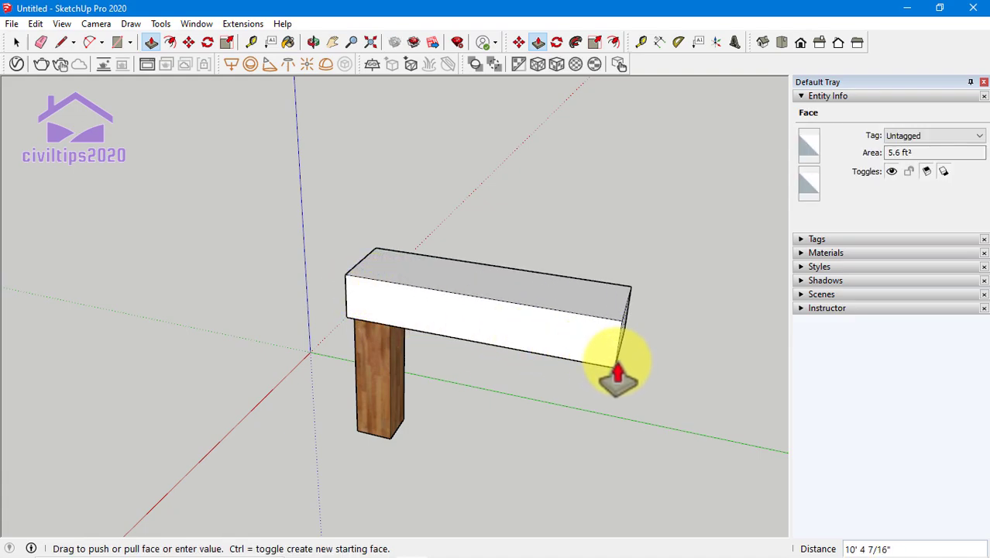
pyautogui.keyDown('shift'); pyautogui.moveTo(618, 376); pyautogui.dragTo(472, 311, button='middle'); pyautogui.keyUp('shift')
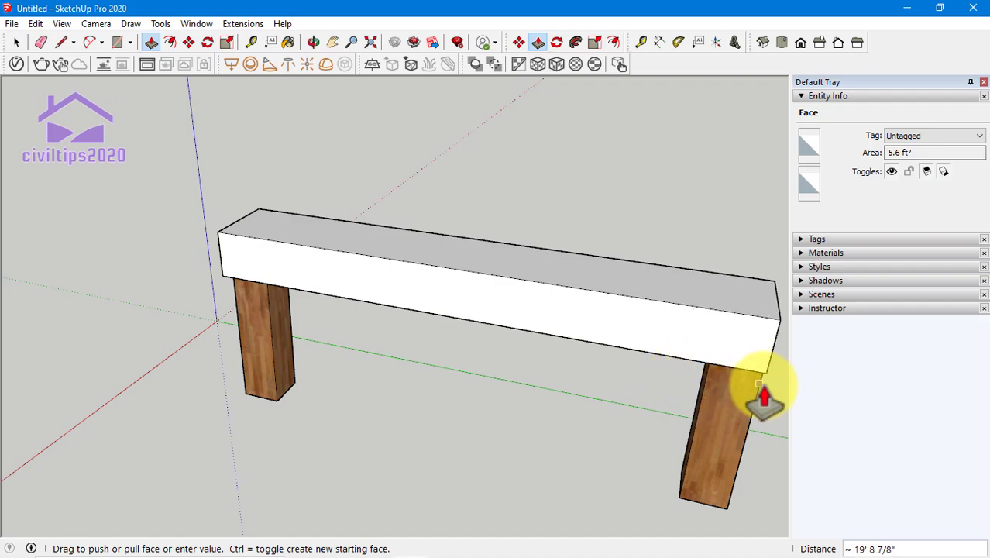
pyautogui.click(763, 399)
pyautogui.moveTo(484, 496)
pyautogui.mouseDown(button='middle')
pyautogui.moveTo(319, 477)
pyautogui.moveTo(460, 493)
pyautogui.mouseUp(button='middle')
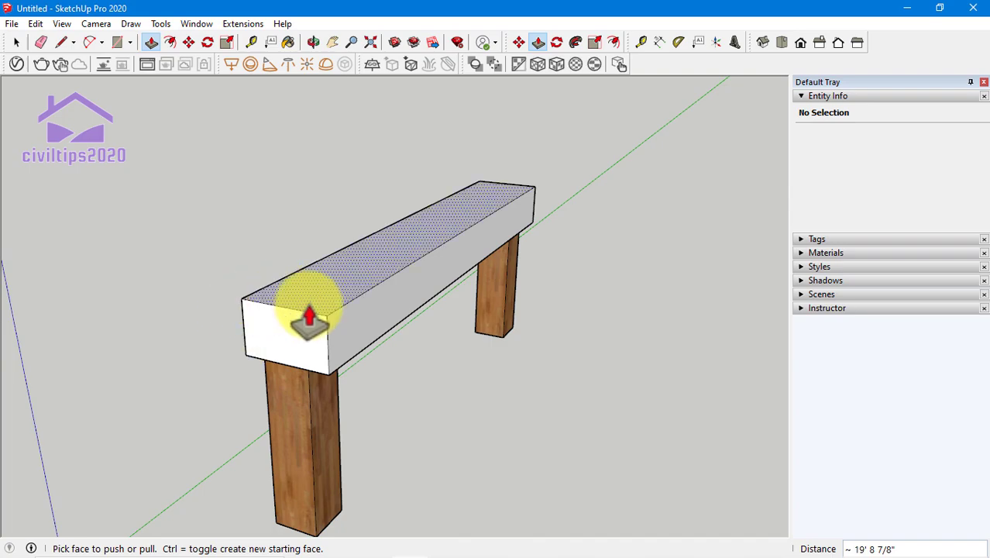
pyautogui.press('space')
pyautogui.moveTo(413, 437); pyautogui.dragTo(371, 409, button='middle')
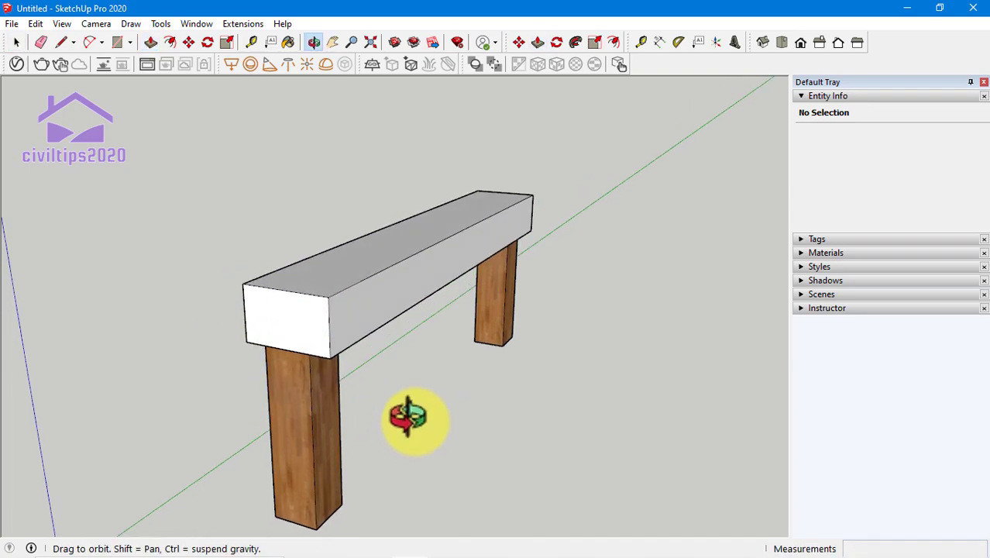
pyautogui.moveTo(490, 424); pyautogui.dragTo(470, 435, button='middle')
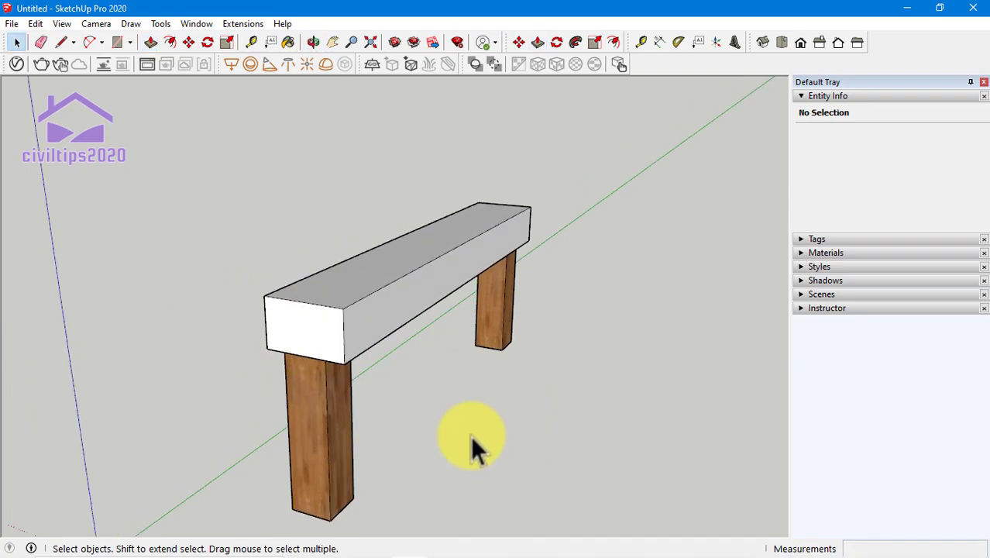
# Start a rectangle on the beam's top front edge, then cancel it.
pyautogui.press('r')
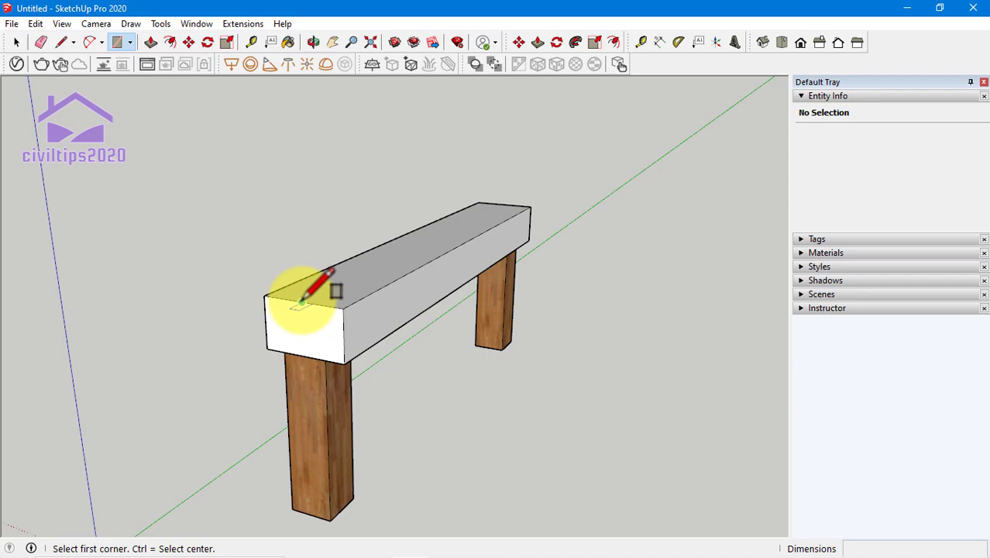
pyautogui.click(301, 303)
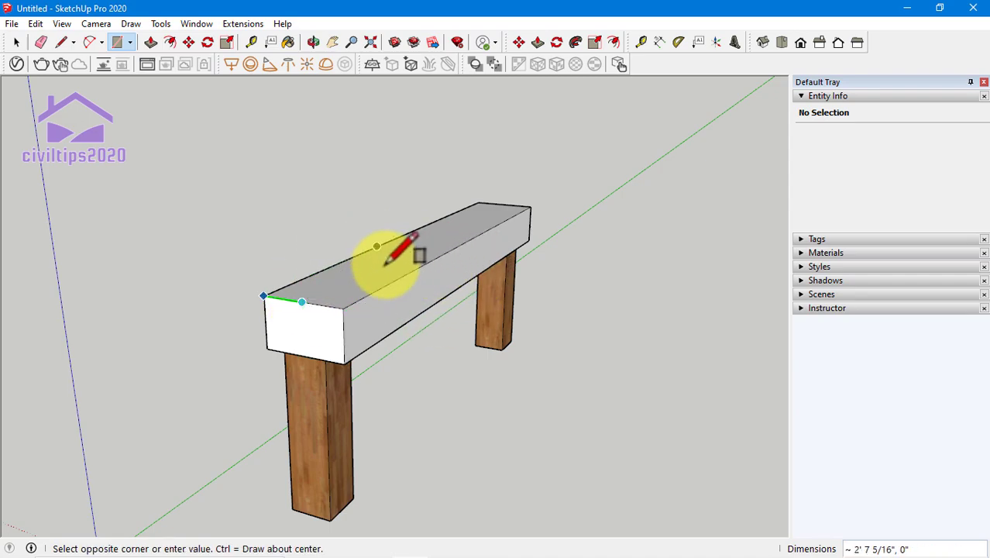
pyautogui.press('Escape')
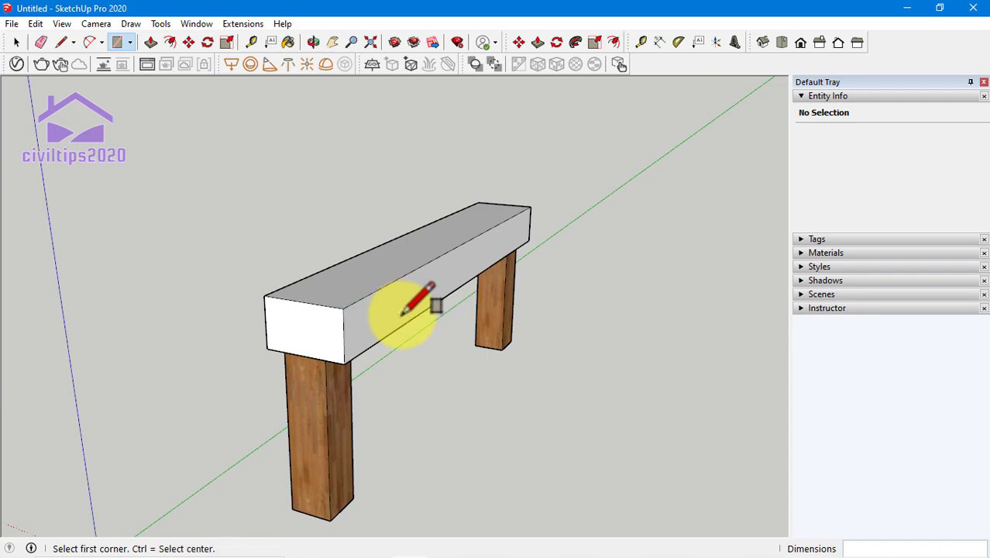
pyautogui.press('space')
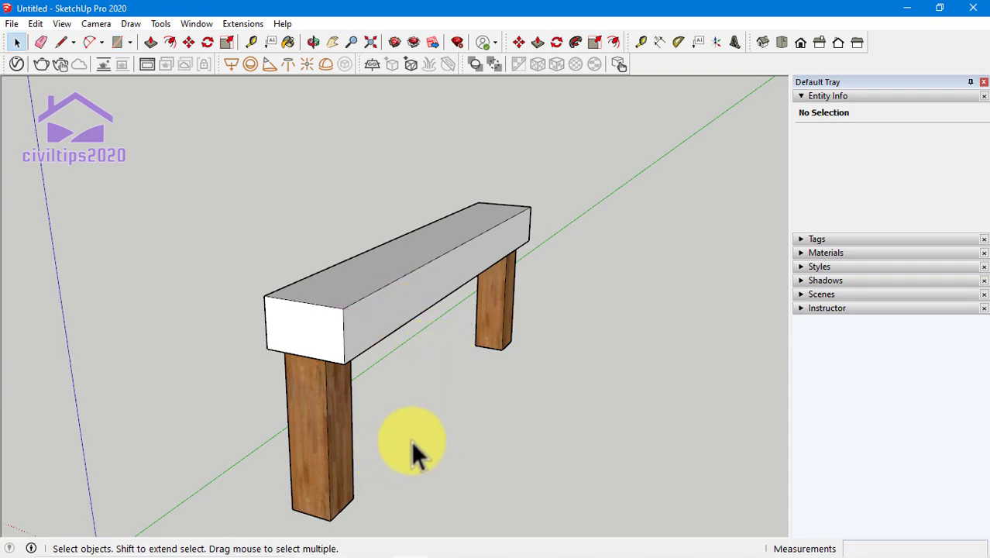